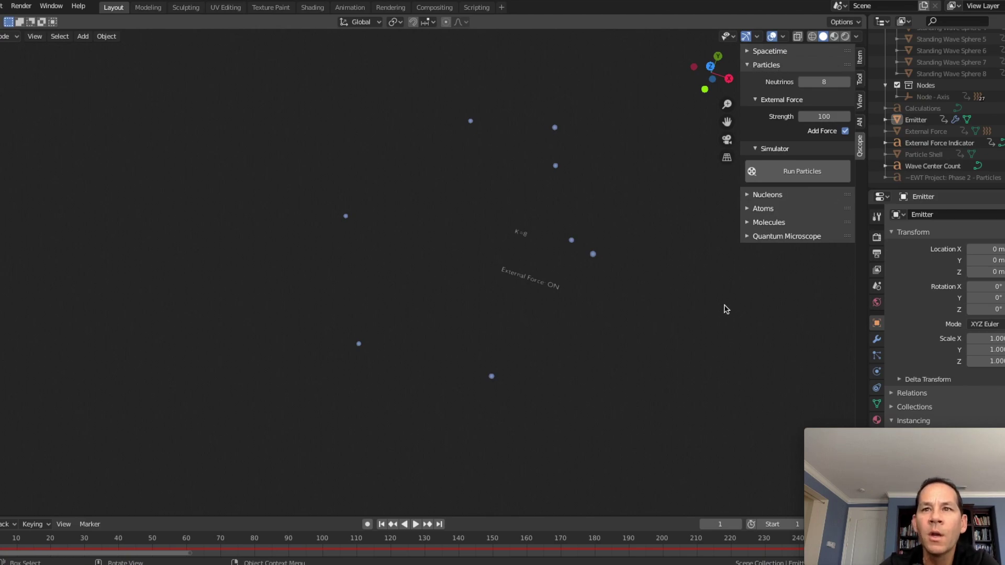
# - Tilt the view slightly and launch Run Particles for the eight scattered neutrinos
pyautogui.moveTo(724, 308); pyautogui.dragTo(724, 308, button='middle')
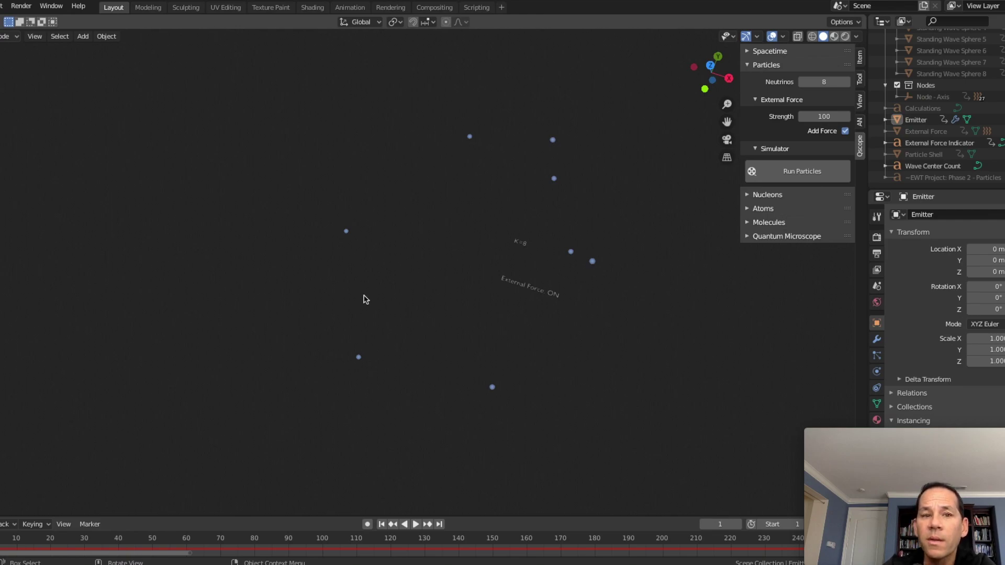
pyautogui.click(815, 179)
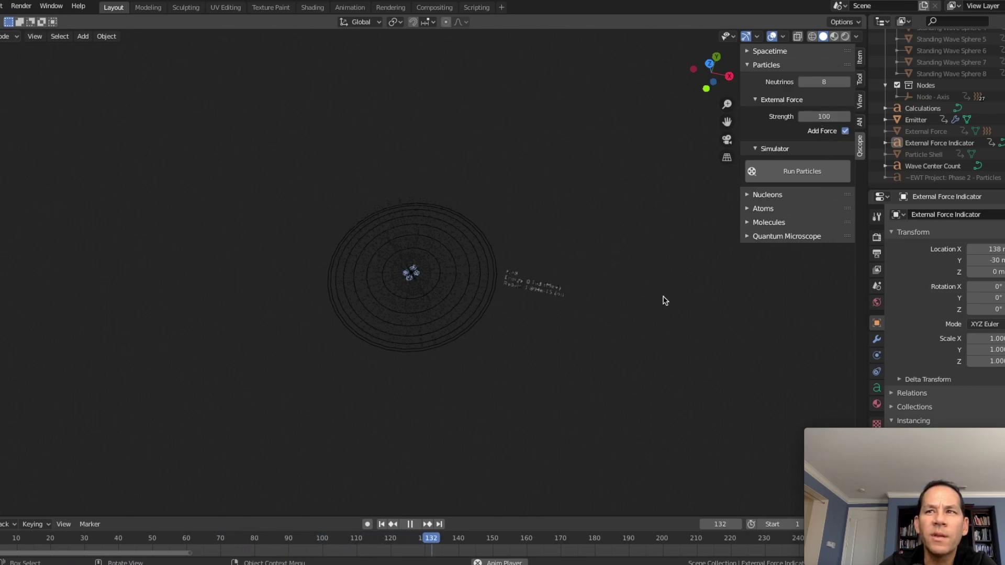
# - Zoom in as the neutrinos merge, stopping playback at frame 558 with K=8, 0.163 MeV
pyautogui.scroll(4, 652, 337)
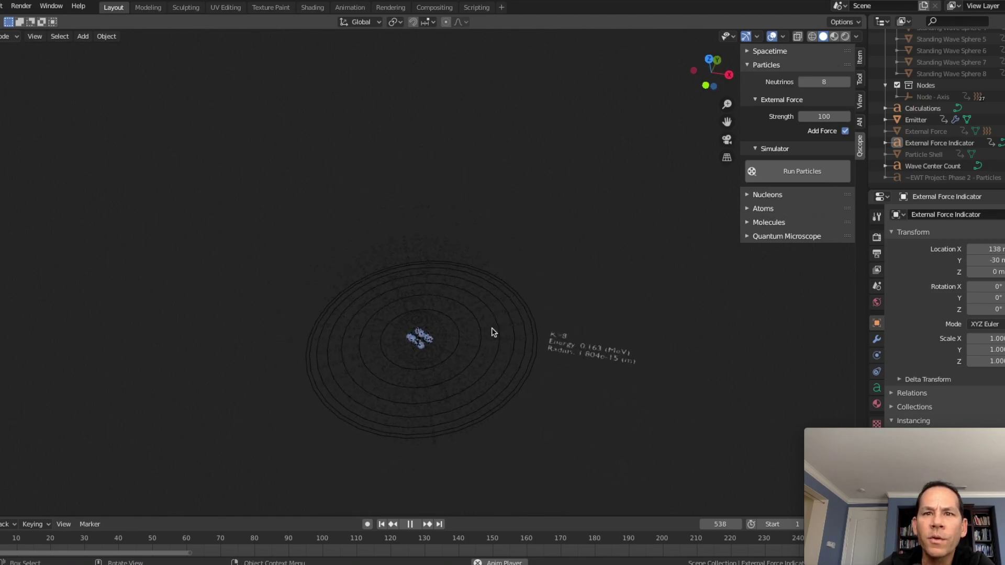
pyautogui.press('space')
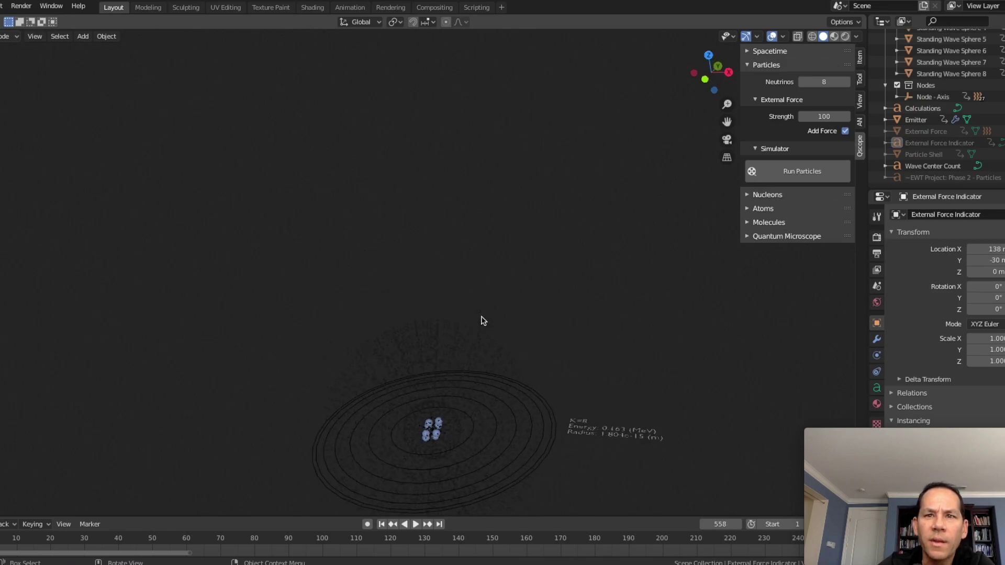
# - Range-select Standing Wave Sphere 8 up through the Standing Waves collection, then zoom to a top view
pyautogui.scroll(1, 942, 94)
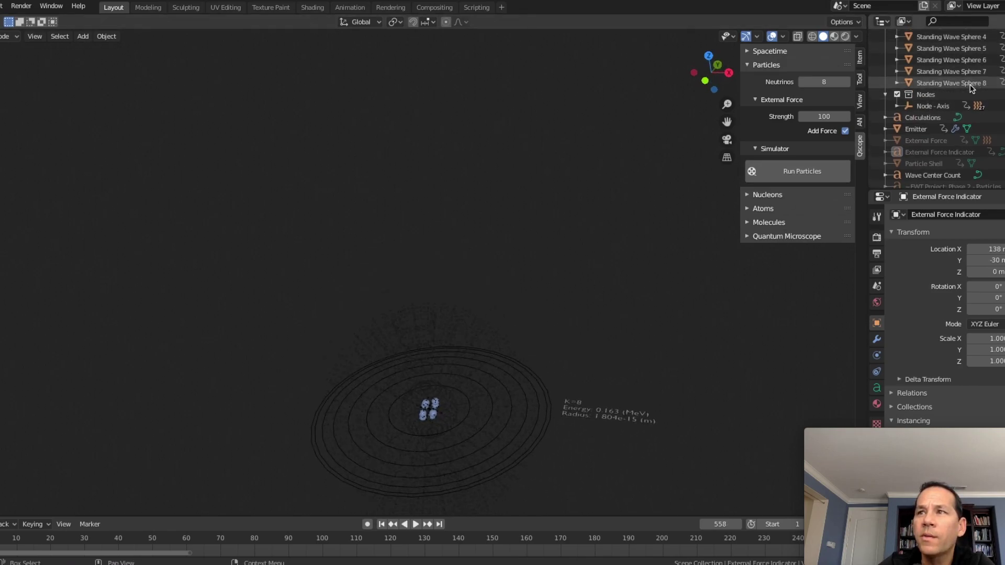
pyautogui.click(970, 84)
pyautogui.scroll(4, 970, 85)
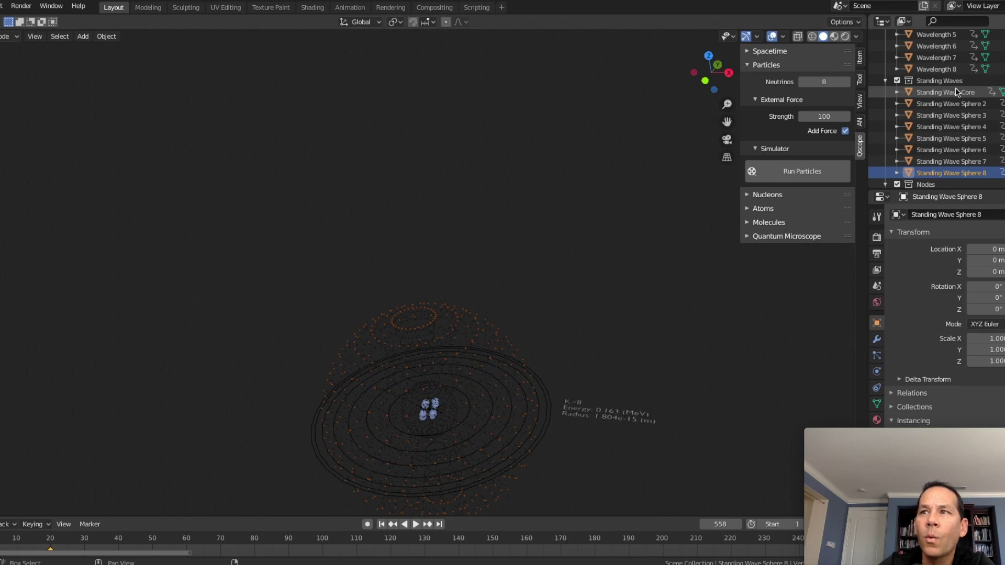
pyautogui.keyDown('shift'); pyautogui.click(942, 81); pyautogui.keyUp('shift')
pyautogui.scroll(-3, 575, 212)
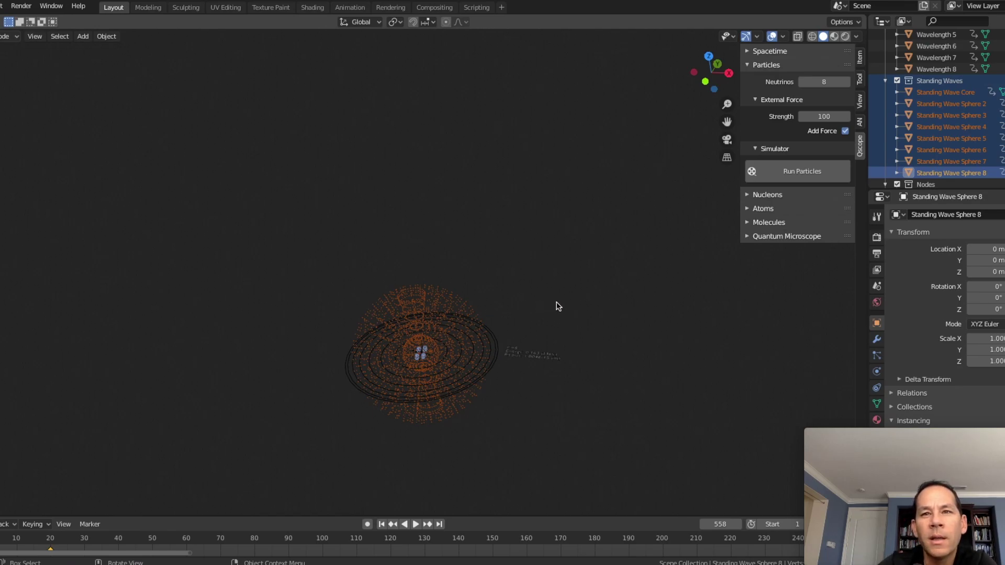
pyautogui.scroll(5, 558, 307)
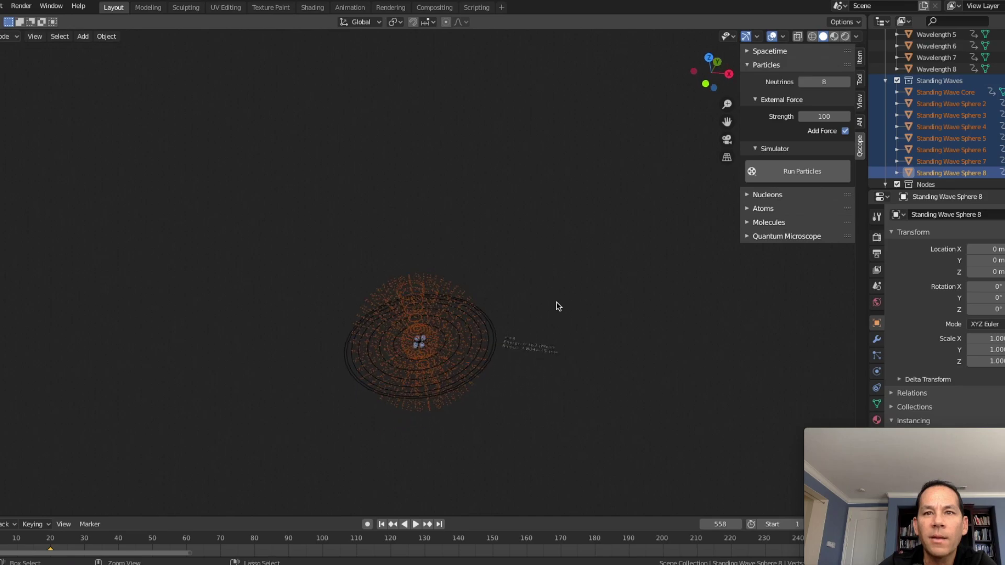
pyautogui.scroll(6, 557, 306)
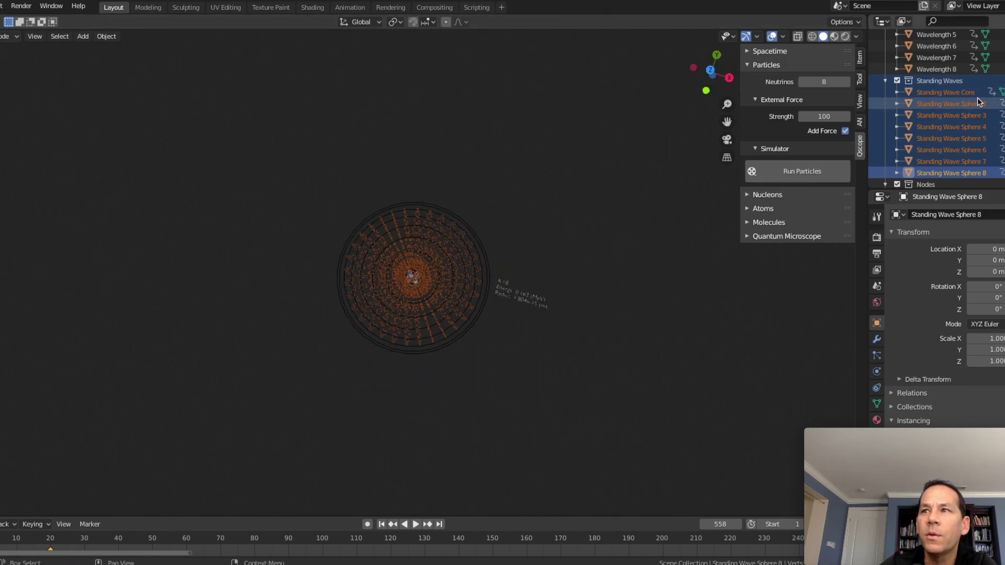
# - Range-select Wavelength 1 through Wavelength 8 and make the Particle Shell sphere visible
pyautogui.click(954, 72)
pyautogui.scroll(3, 954, 73)
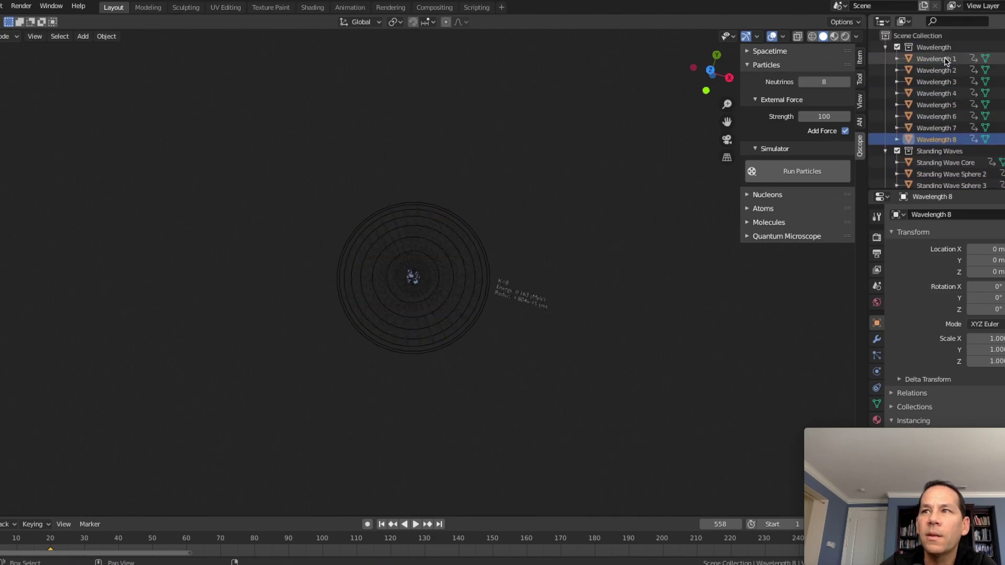
pyautogui.keyDown('shift'); pyautogui.click(942, 59); pyautogui.keyUp('shift')
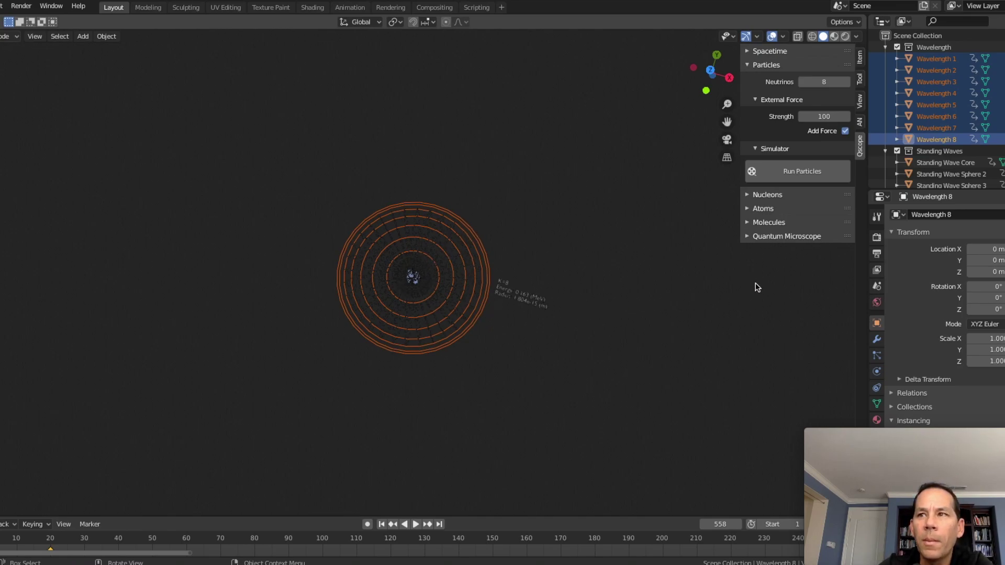
pyautogui.scroll(-7, 945, 167)
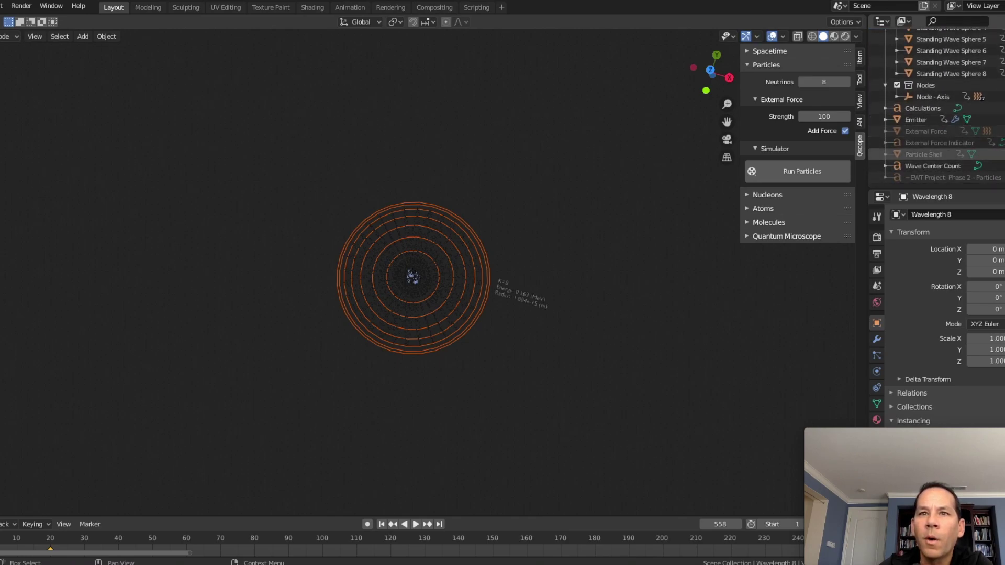
pyautogui.click(1001, 155)
# - Orbit around the visible Particle Shell sphere, hide it again with H, and zoom in
pyautogui.scroll(10, 625, 226)
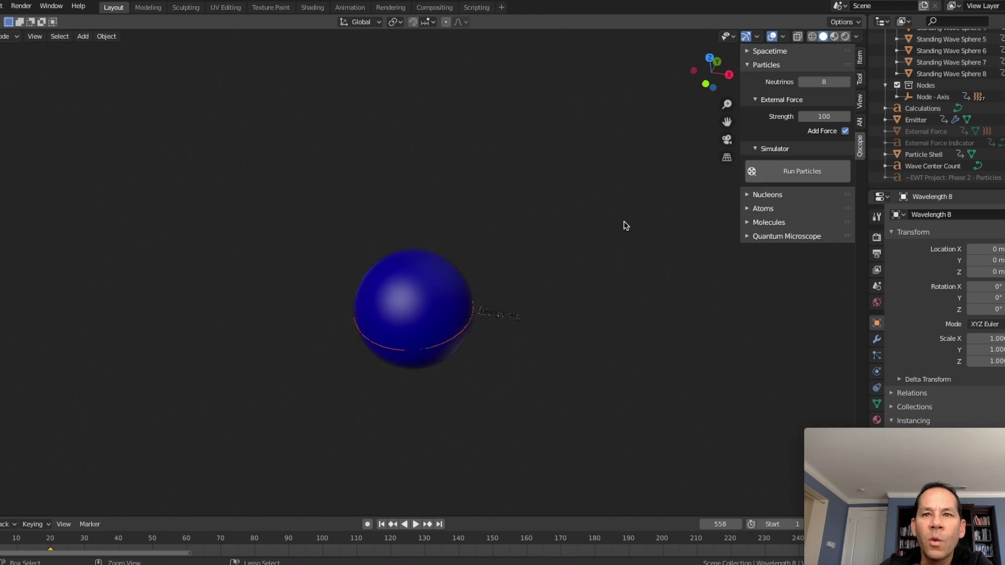
pyautogui.scroll(-1, 626, 226)
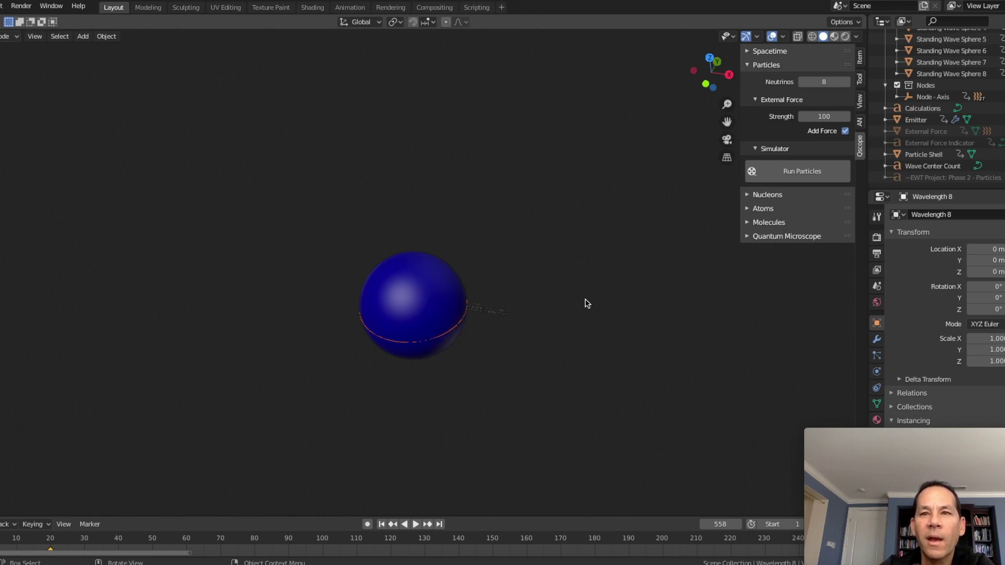
pyautogui.moveTo(588, 304); pyautogui.dragTo(617, 286, button='middle')
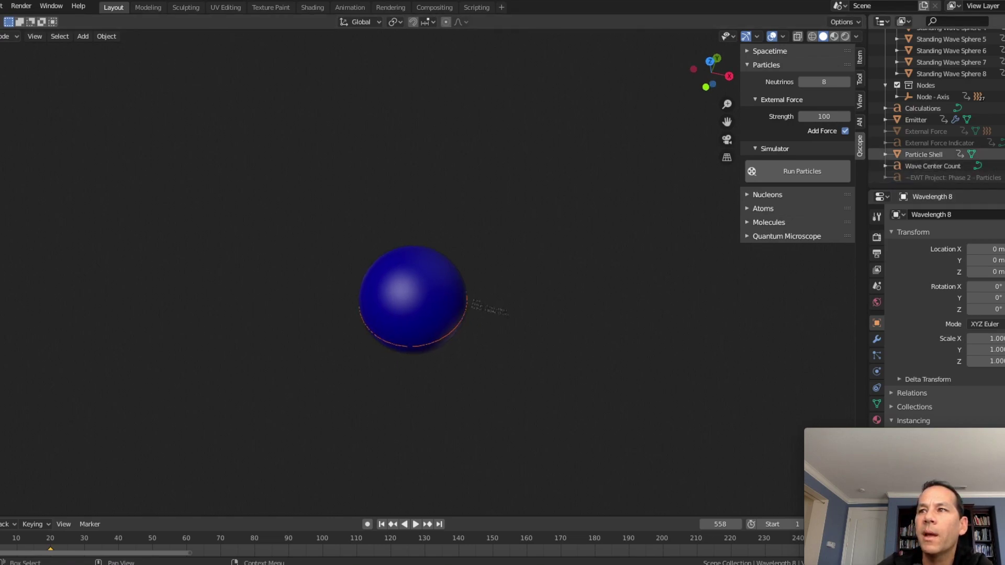
pyautogui.press('h')
pyautogui.scroll(4, 422, 311)
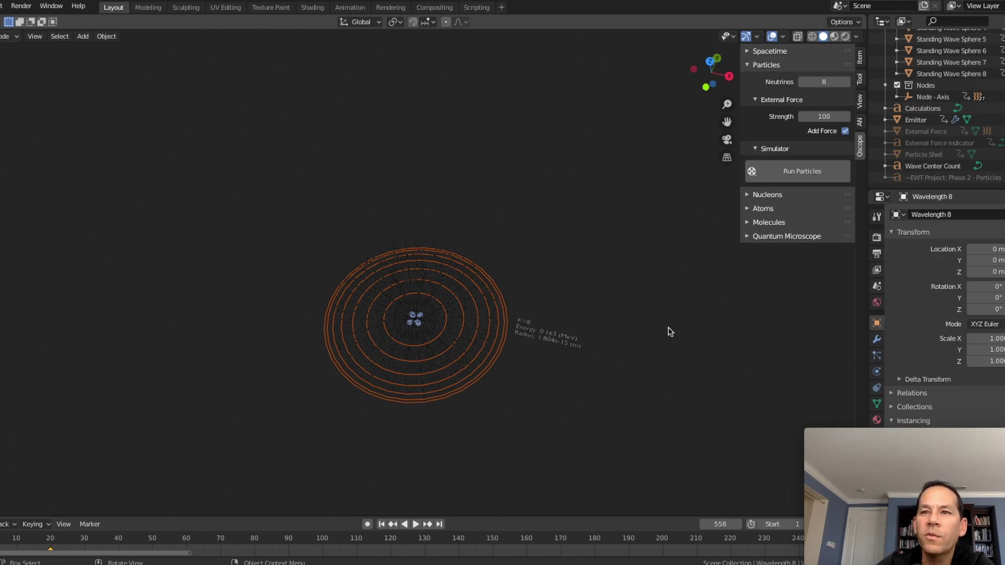
pyautogui.scroll(3, 668, 332)
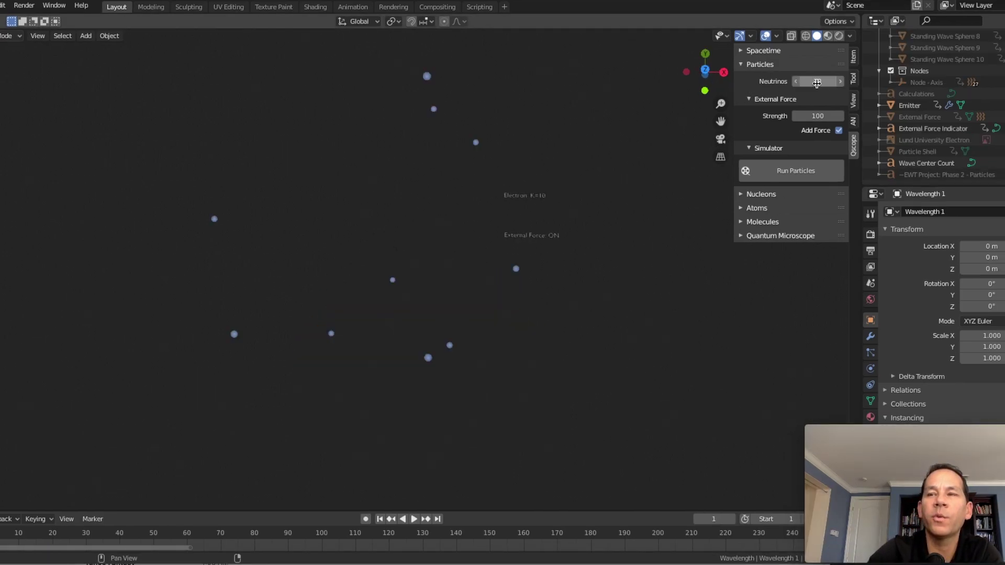
# - Start the ten-neutrino animation and select every standing-wave sphere through Sphere 10
pyautogui.press('space')
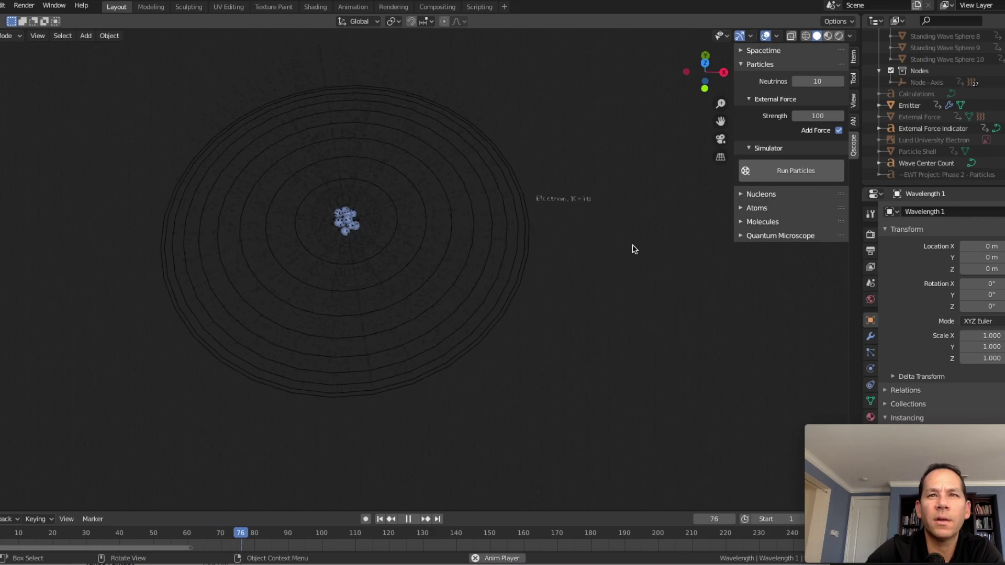
pyautogui.click(945, 59)
pyautogui.scroll(5, 946, 84)
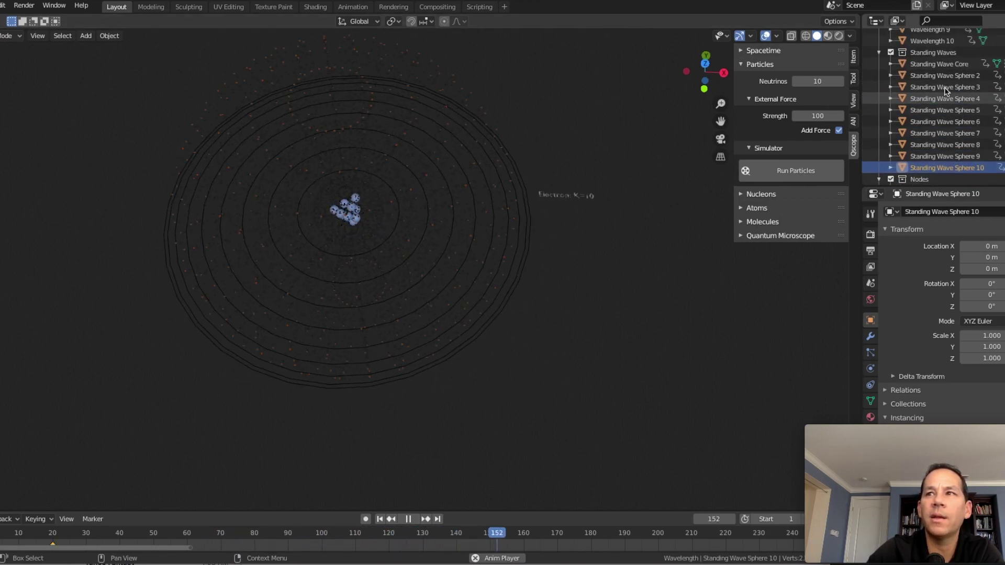
pyautogui.keyDown('shift'); pyautogui.click(938, 64); pyautogui.keyUp('shift')
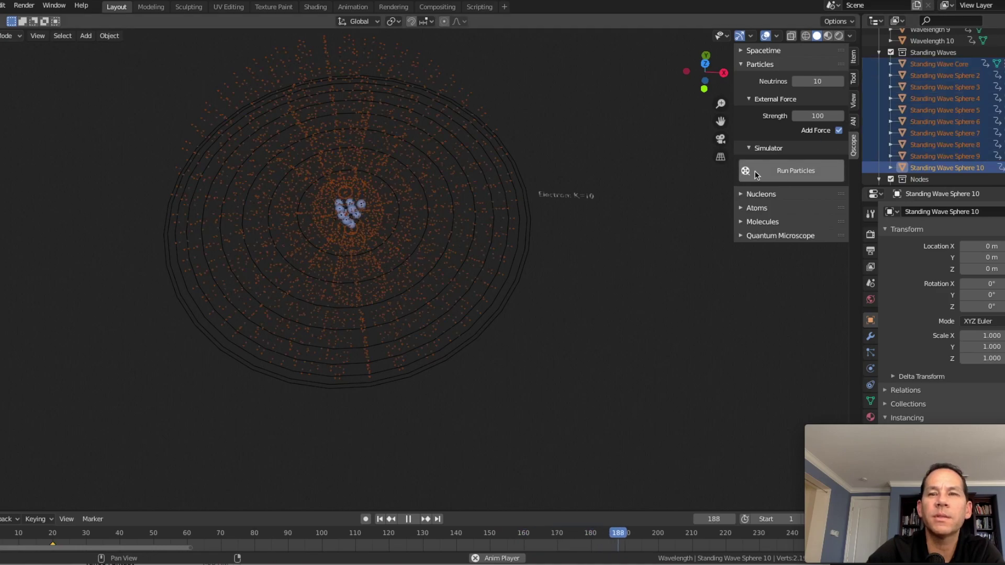
pyautogui.scroll(3, 942, 111)
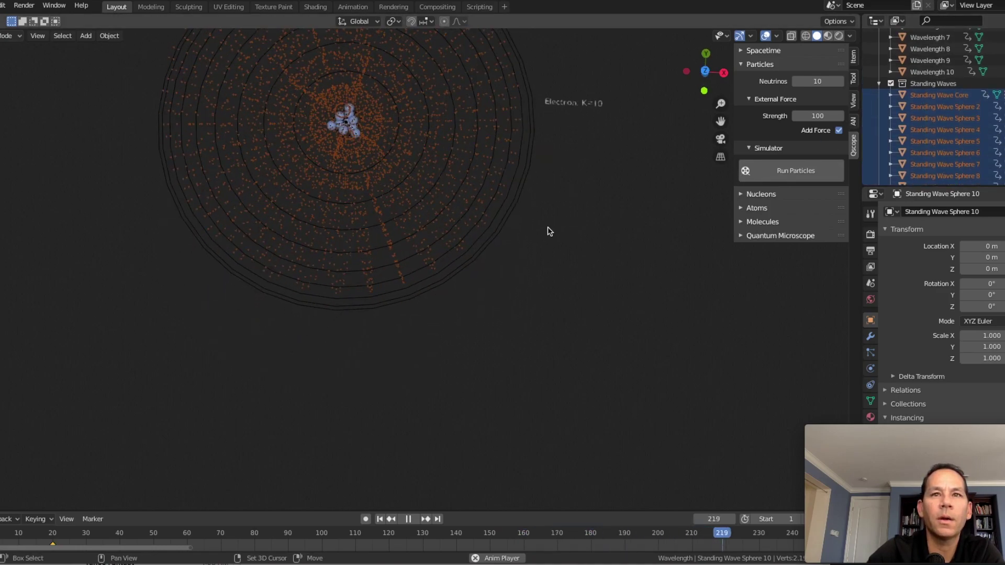
pyautogui.scroll(6, 932, 132)
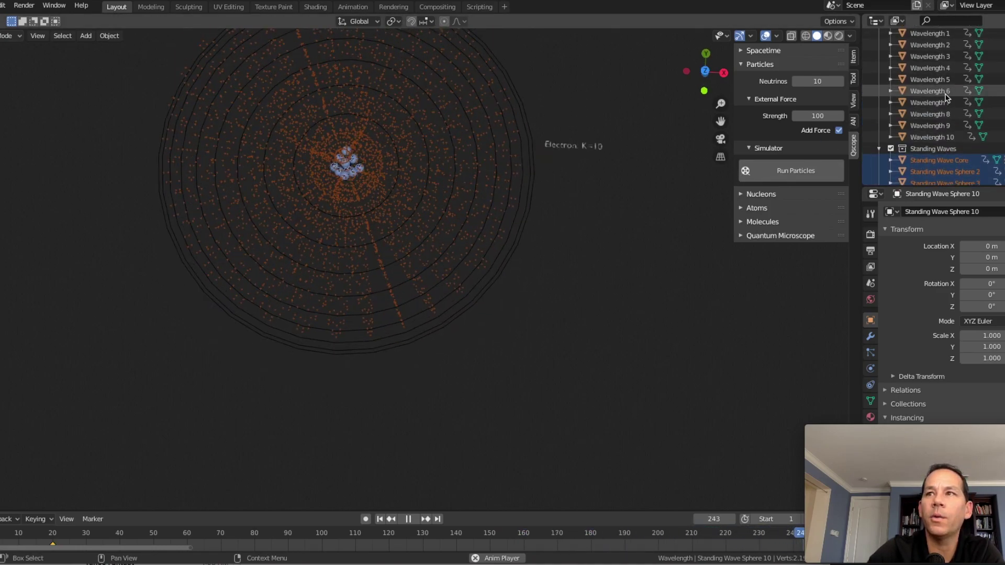
# - Select Wavelength 1 through Wavelength 10 so all ten rings highlight orange
pyautogui.click(930, 136)
pyautogui.scroll(2, 928, 137)
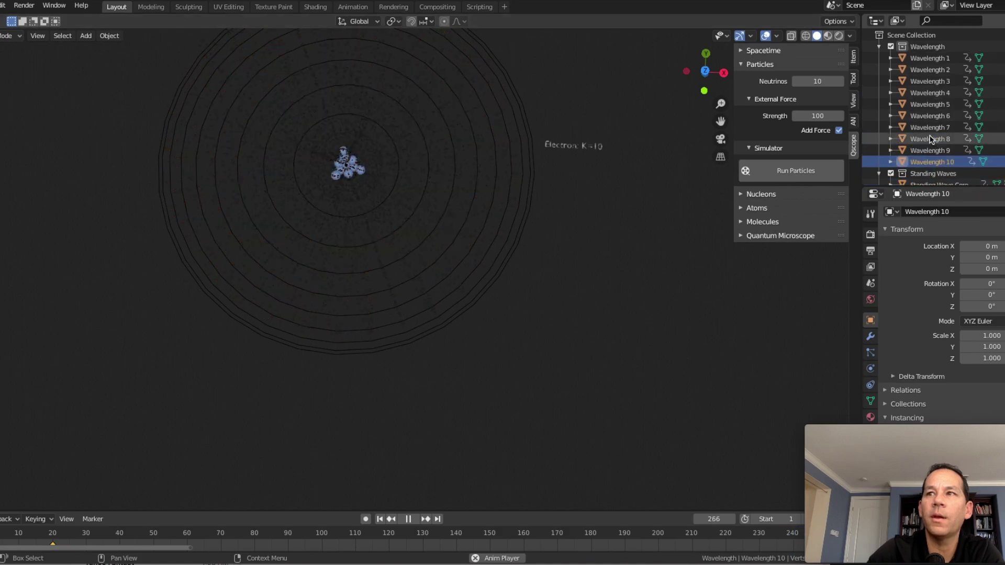
pyautogui.keyDown('shift'); pyautogui.click(936, 60); pyautogui.keyUp('shift')
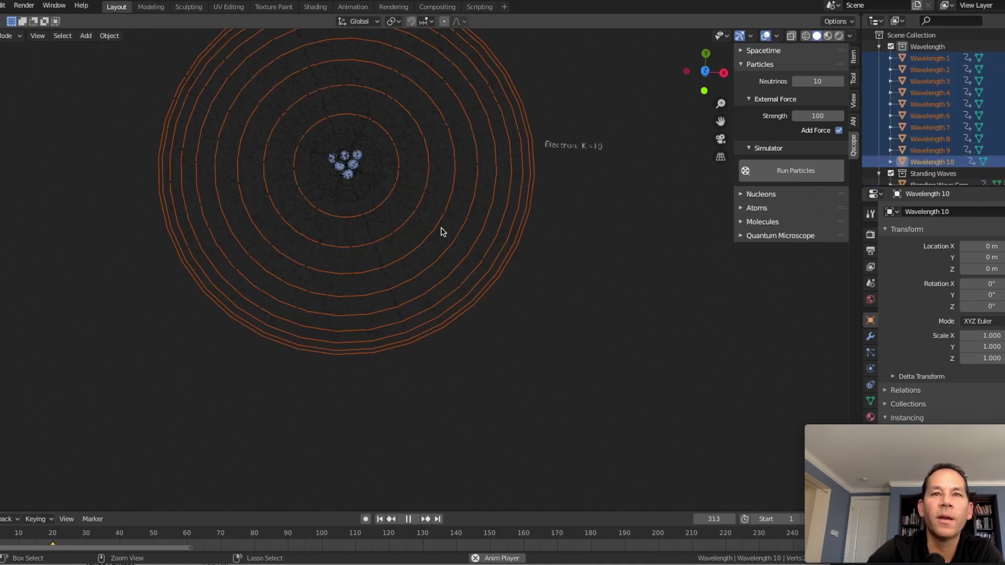
pyautogui.scroll(4, 442, 232)
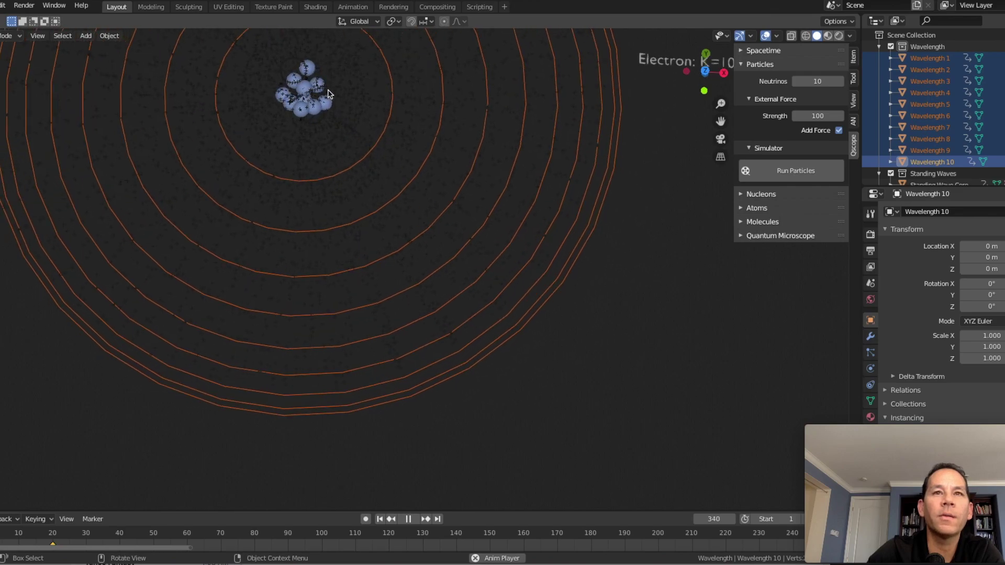
# - Frame the nucleus and rings, zoom during playback, and pause at frame 874 showing 0.511 MeV and 2.818e-15 m
pyautogui.press('KP_Decimal')
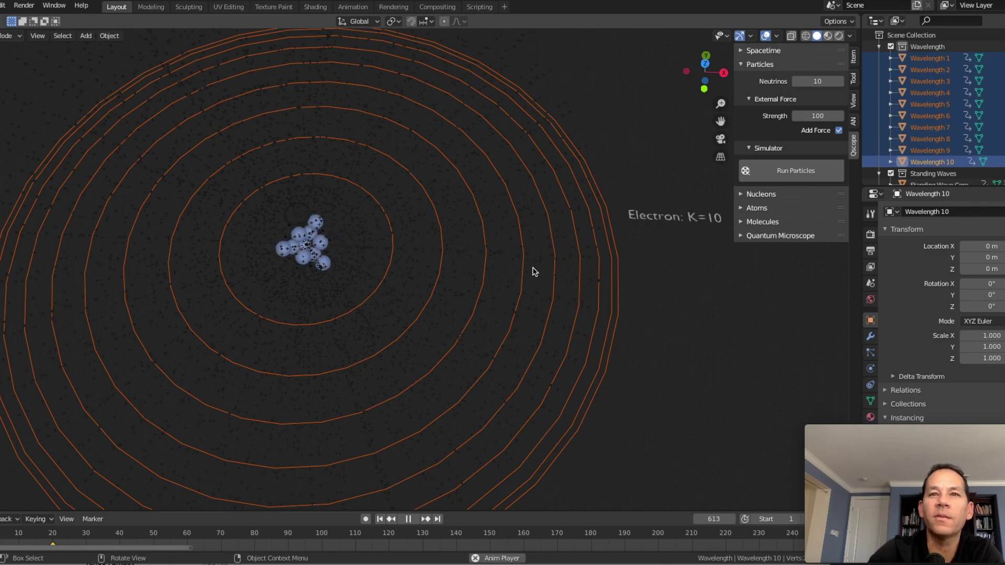
pyautogui.scroll(-1, 534, 272)
pyautogui.scroll(-4, 533, 272)
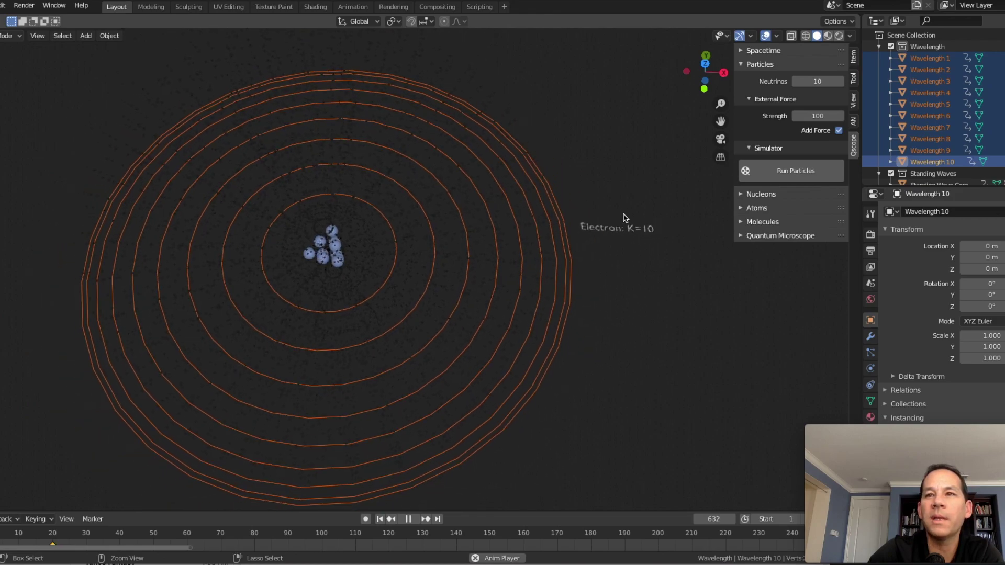
pyautogui.scroll(-5, 937, 139)
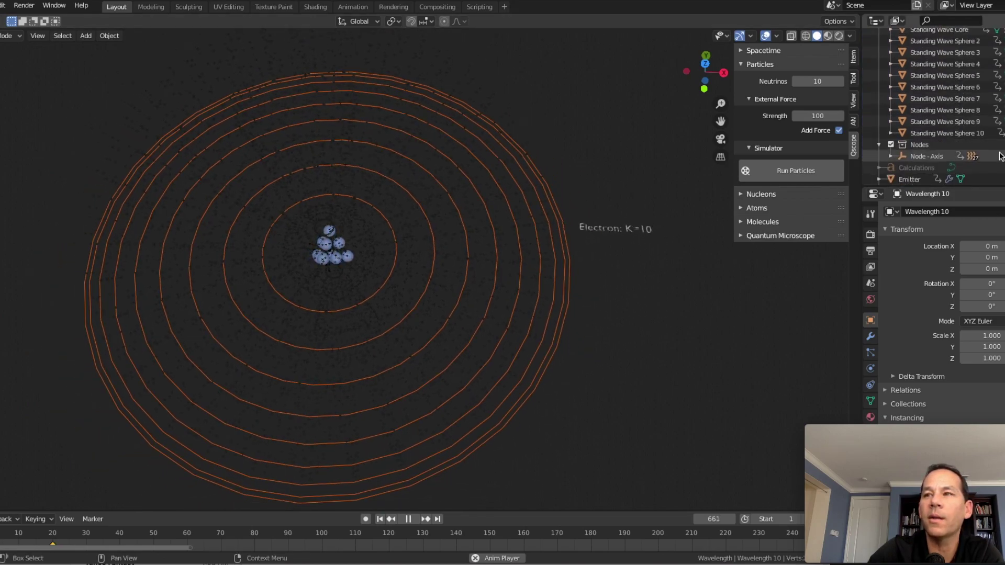
pyautogui.scroll(-5, 1000, 155)
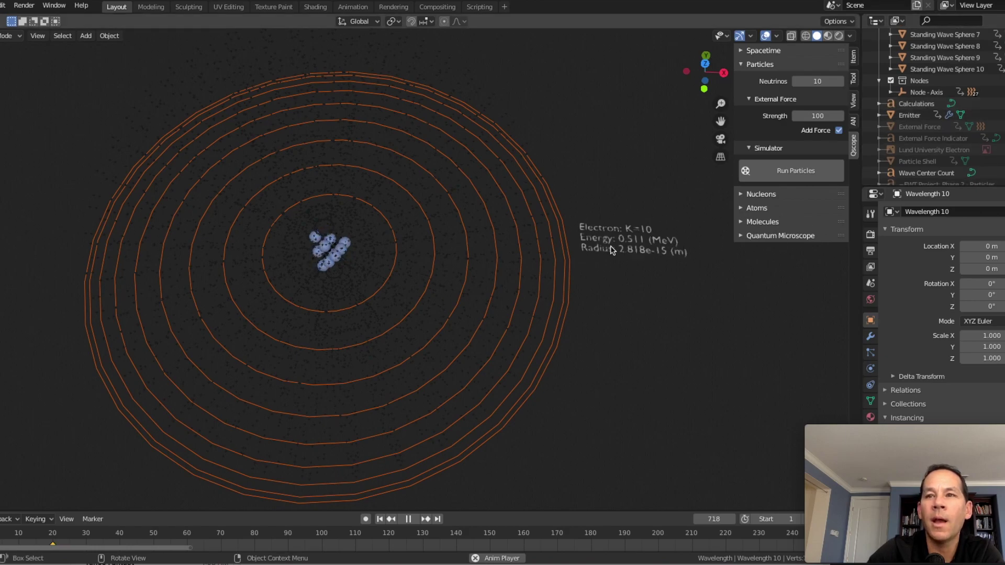
pyautogui.scroll(2, 611, 250)
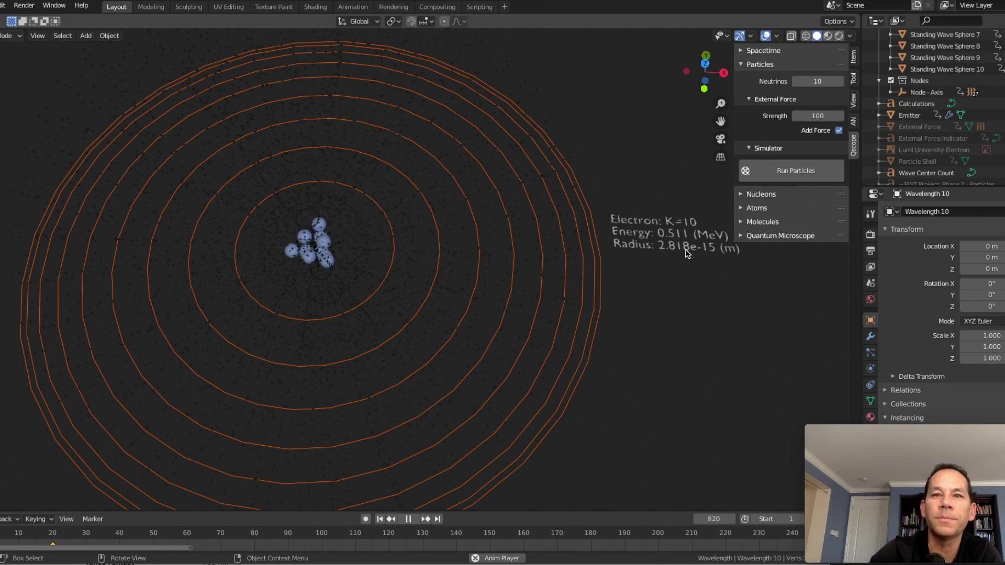
pyautogui.scroll(-3, 687, 253)
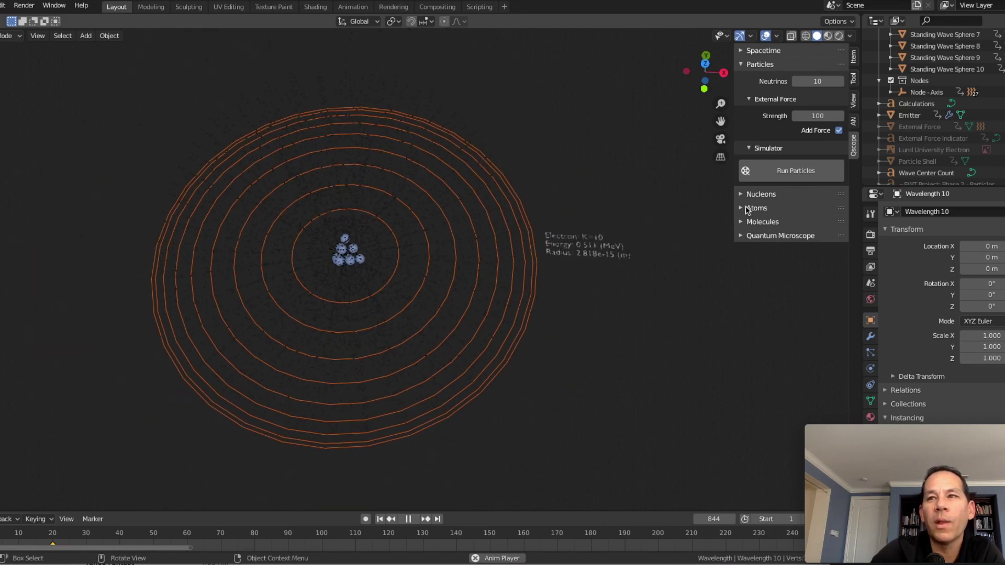
pyautogui.scroll(-1, 953, 128)
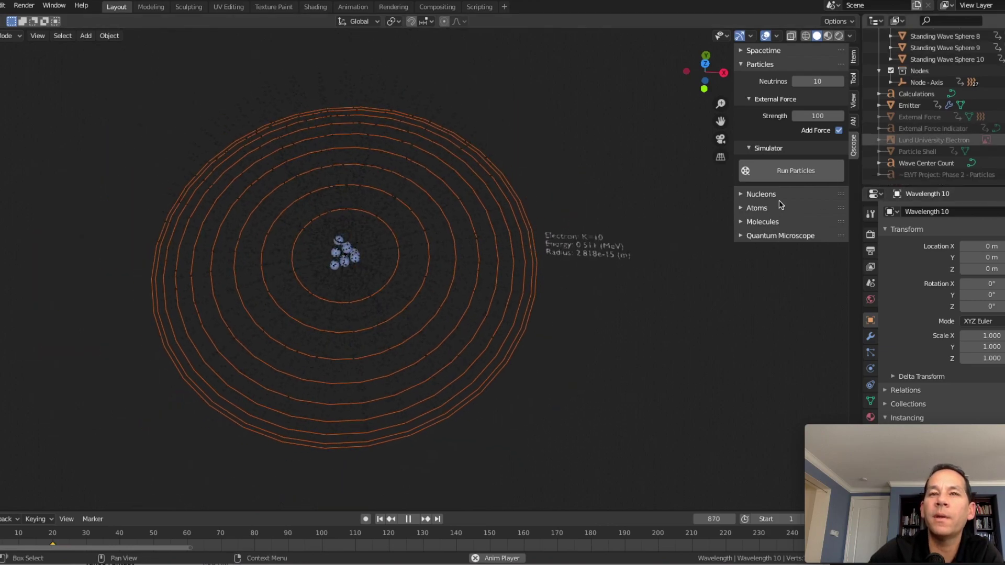
pyautogui.press('space')
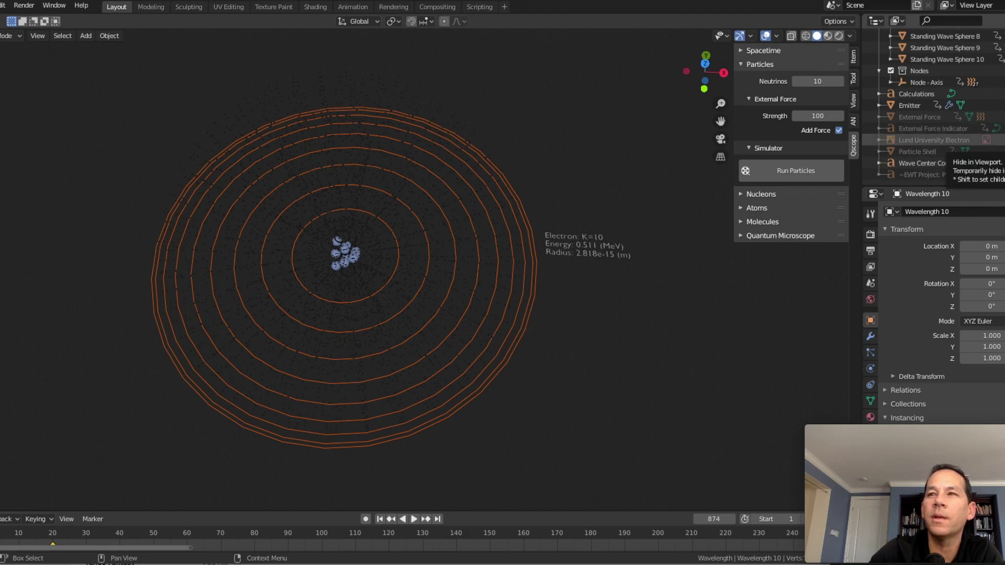
# - Show the Lund University Electron microscope image and view the scene from the top
pyautogui.click(999, 139)
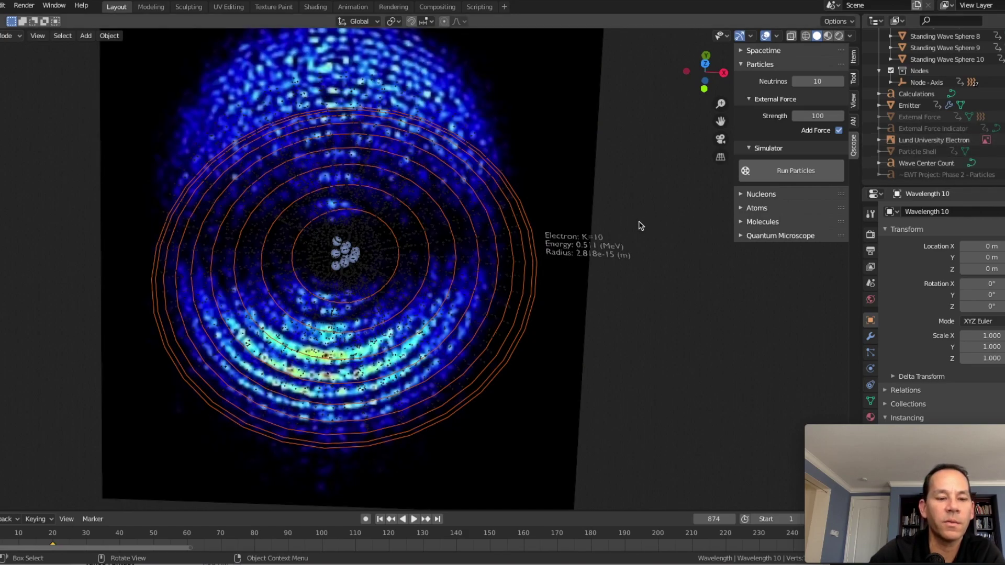
pyautogui.press('`')
pyautogui.press('8')
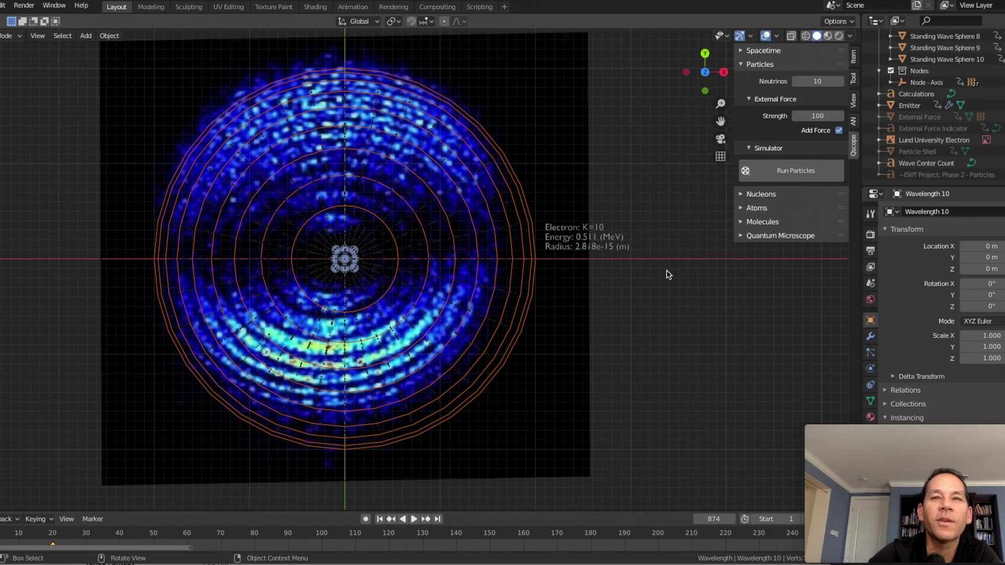
pyautogui.scroll(-2, 668, 275)
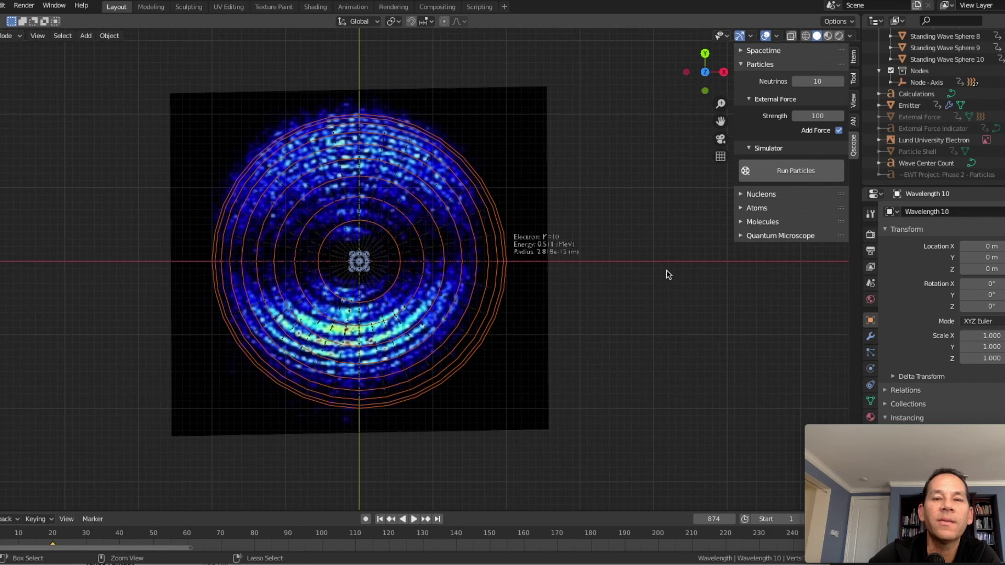
pyautogui.scroll(-1, 668, 274)
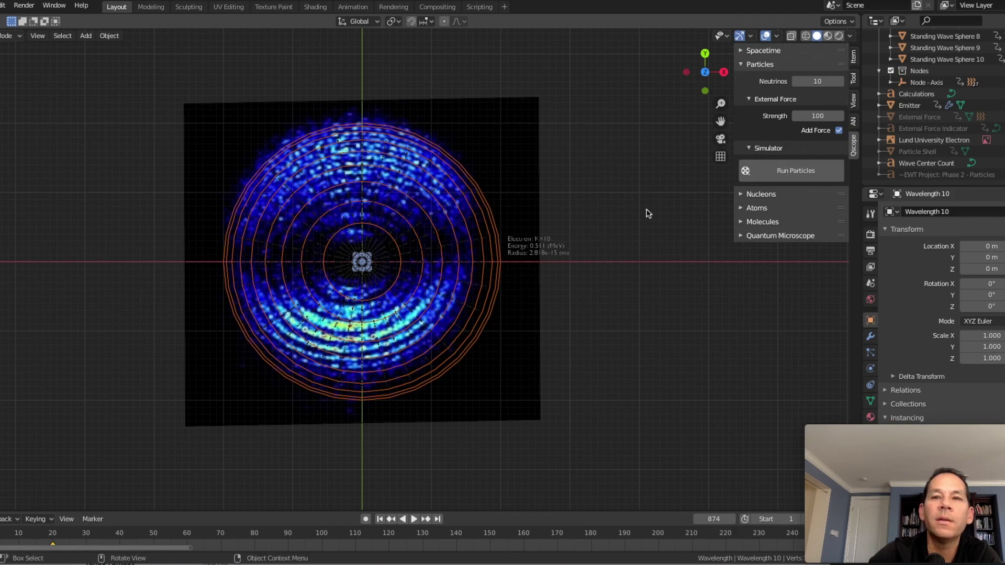
pyautogui.scroll(10, 974, 79)
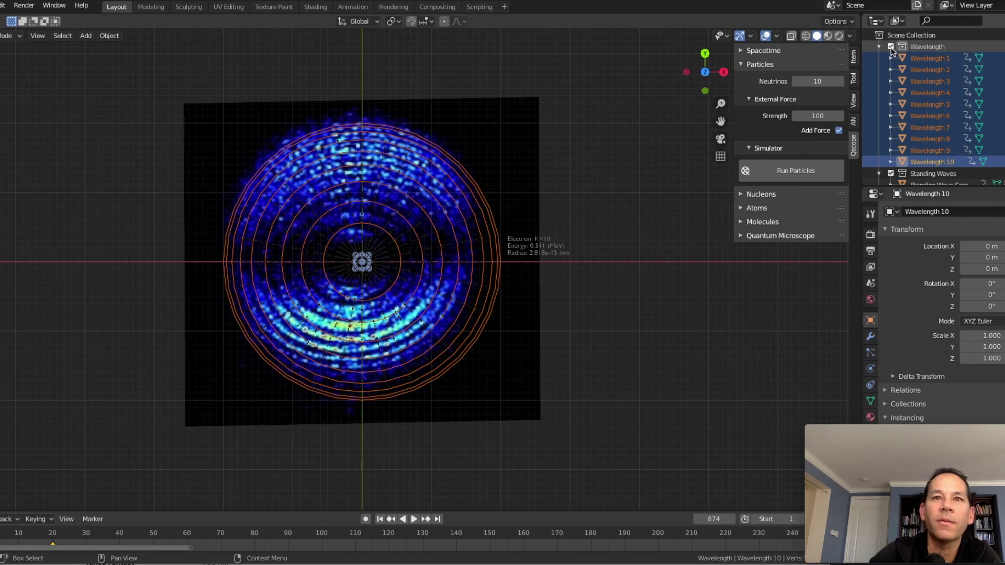
# - Hide the Wavelength ring collection and make the Particle Shell sphere visible
pyautogui.click(891, 47)
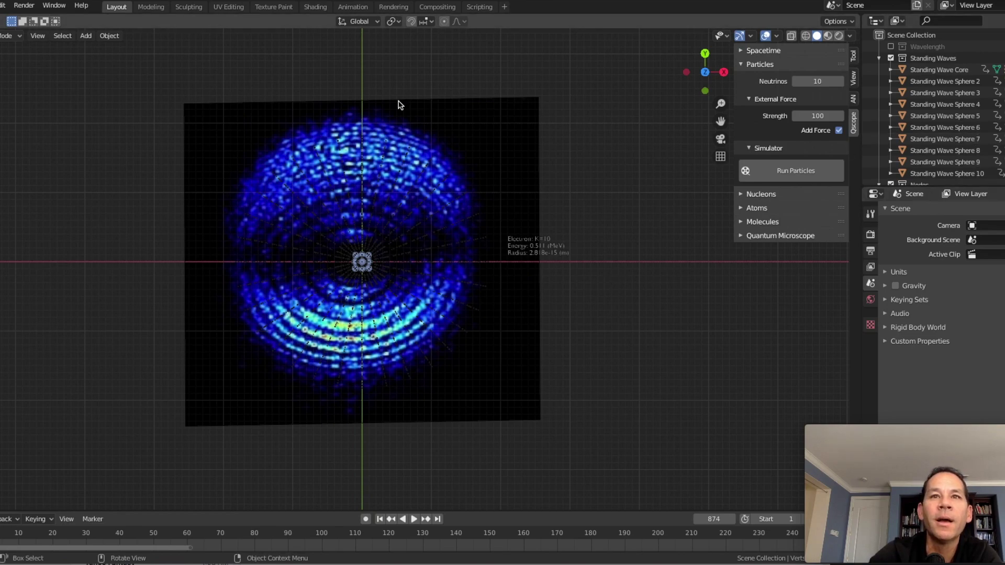
pyautogui.scroll(-5, 937, 136)
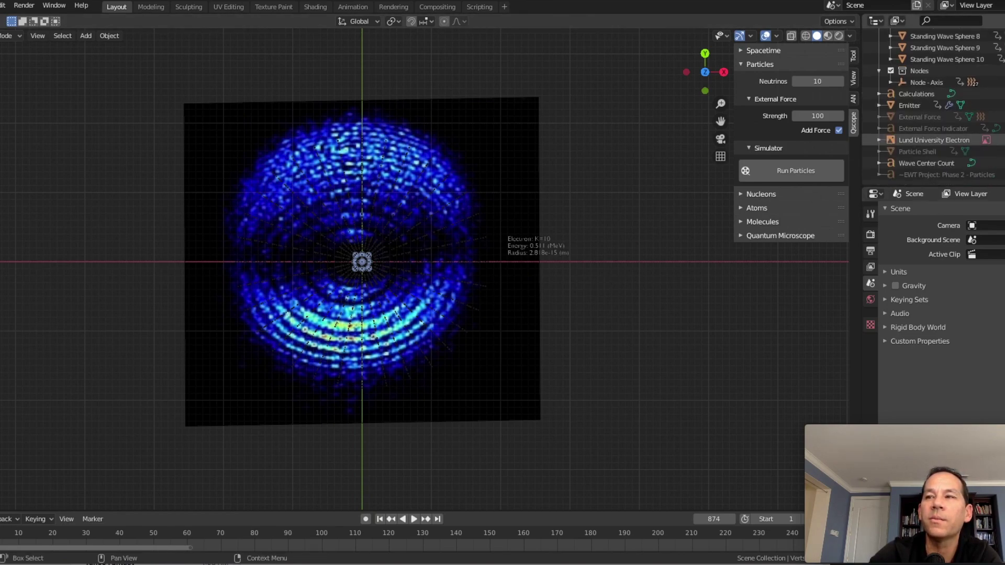
pyautogui.click(1003, 151)
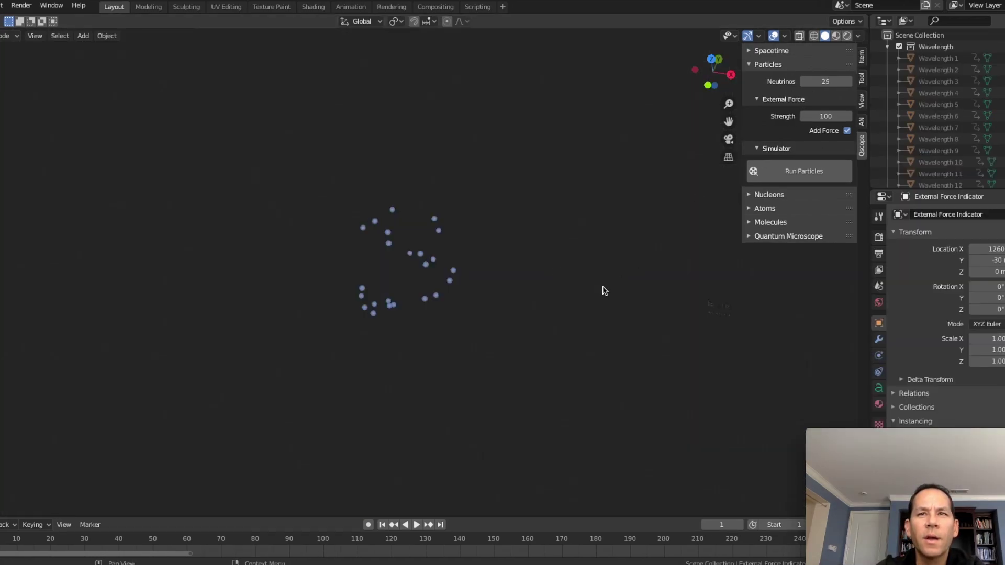
# - Play the 25-neutrino simulation until the particles cluster around frame 168
pyautogui.press('space')
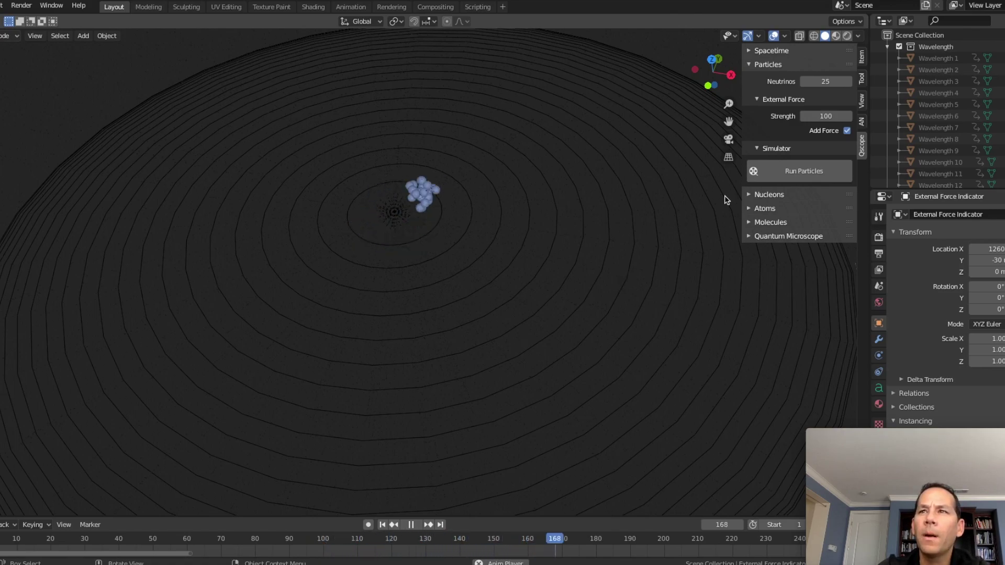
# - Set Neutrinos to 10 and external force Strength to 2000, then start a new particle run
pyautogui.doubleClick(825, 81)
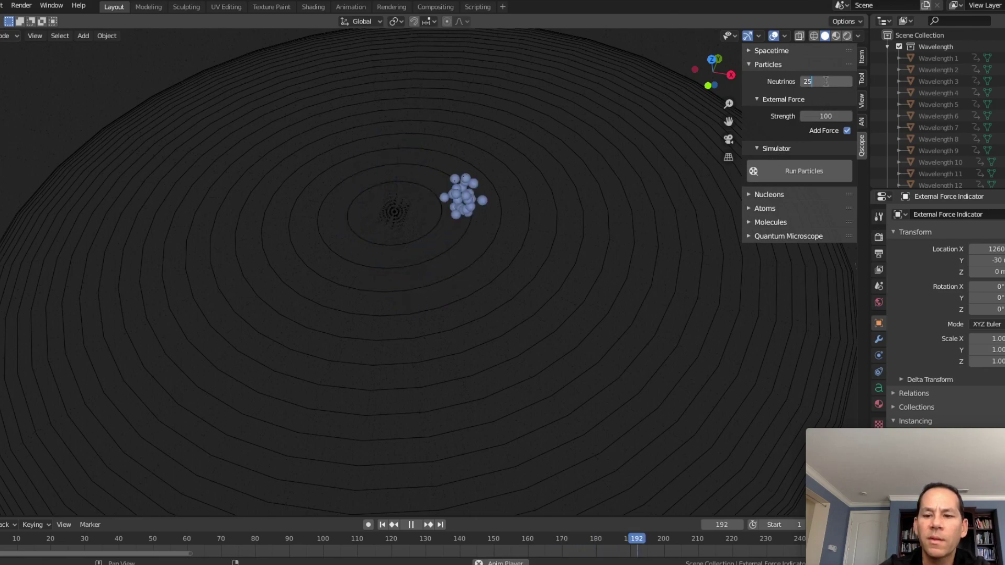
pyautogui.write('10')
pyautogui.press('Return')
pyautogui.doubleClick(819, 116)
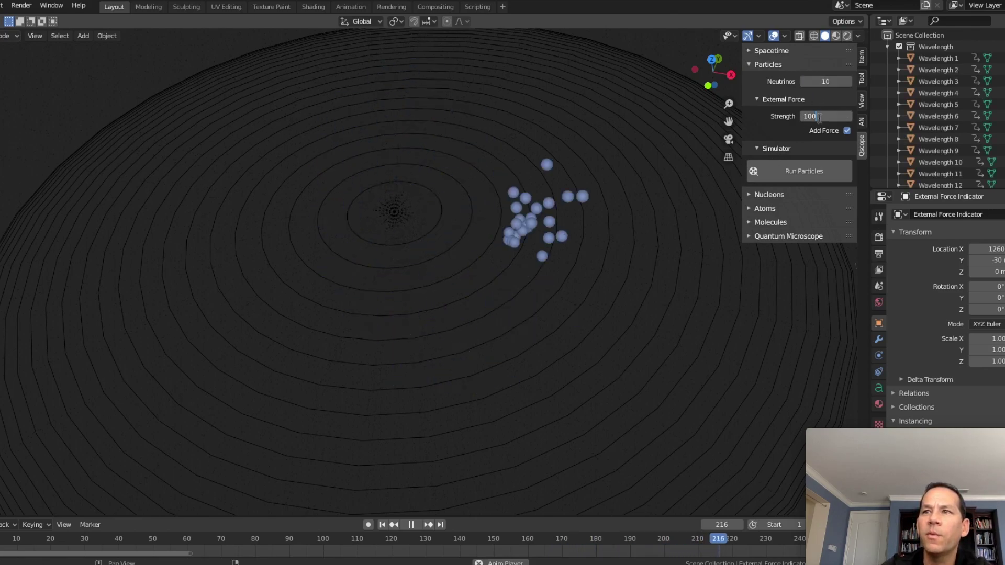
pyautogui.write('2000')
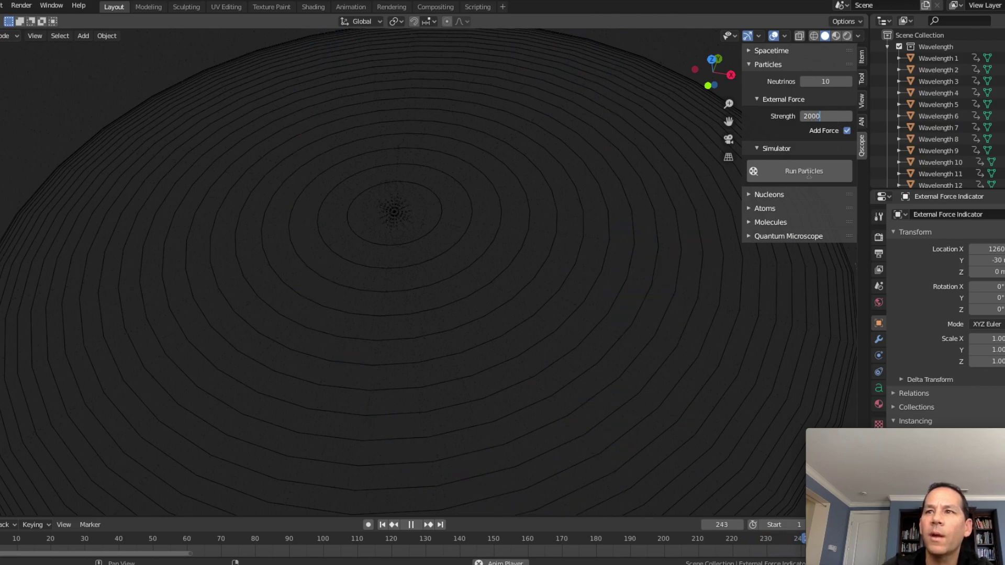
pyautogui.click(801, 175)
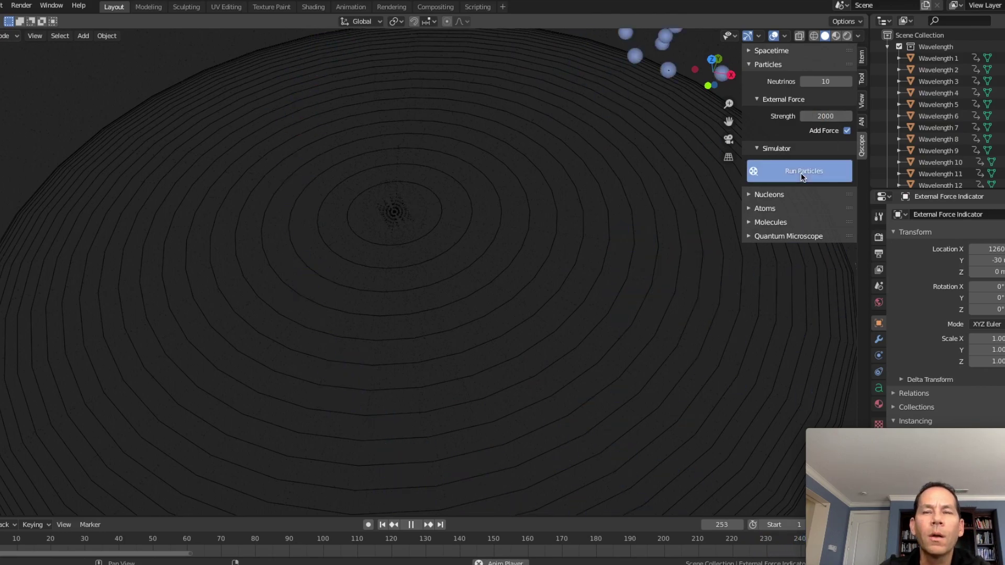